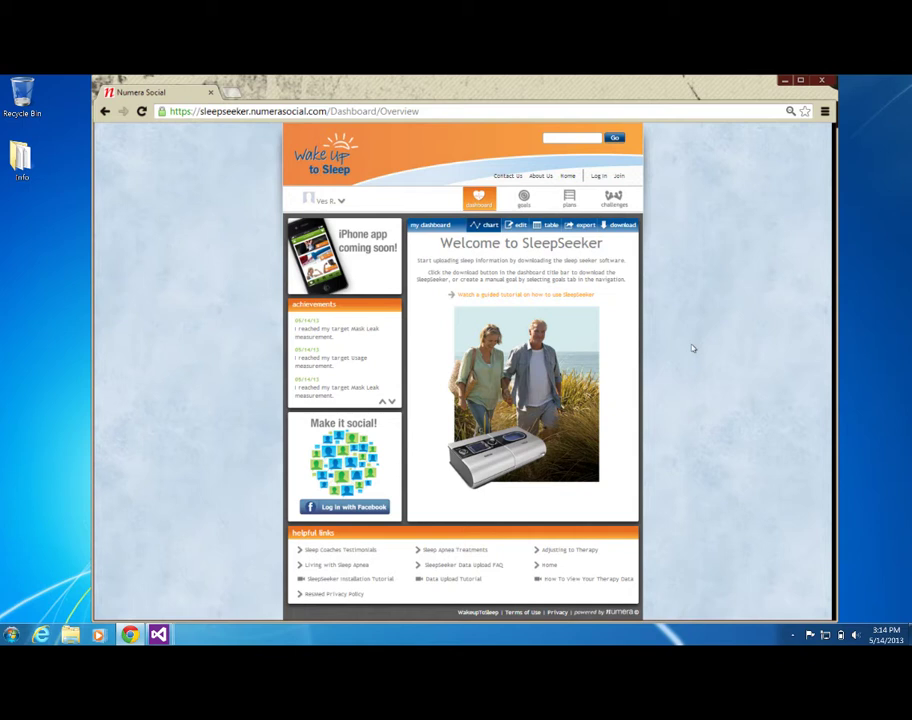
Download the S9DataUpload.exe installer from SleepSeeker's upload-utility help.
{"action": "left_click", "coordinate": [619, 227]}
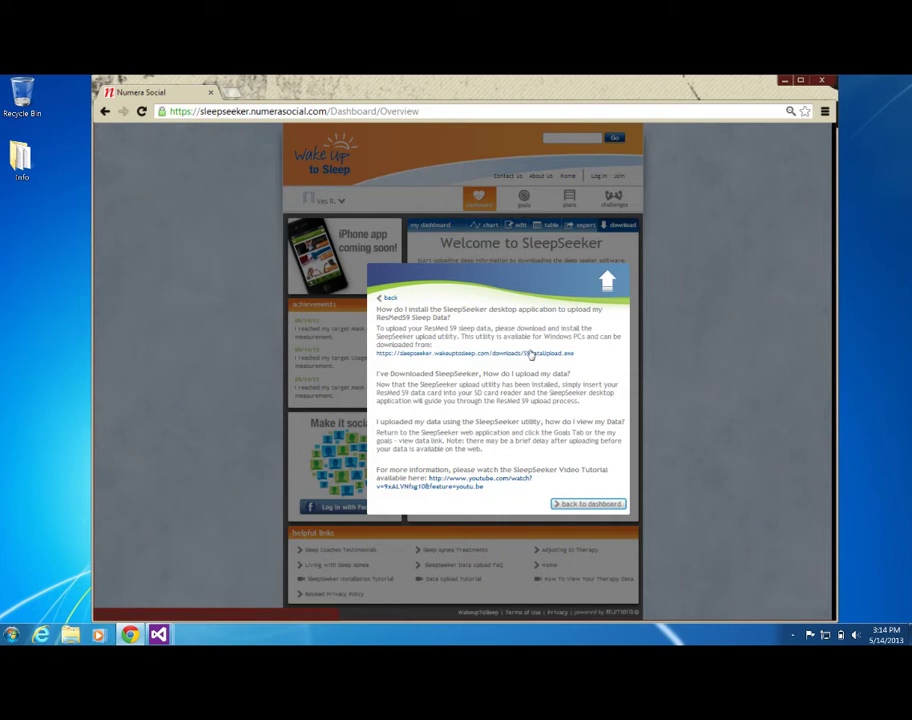
{"action": "left_click", "coordinate": [531, 354]}
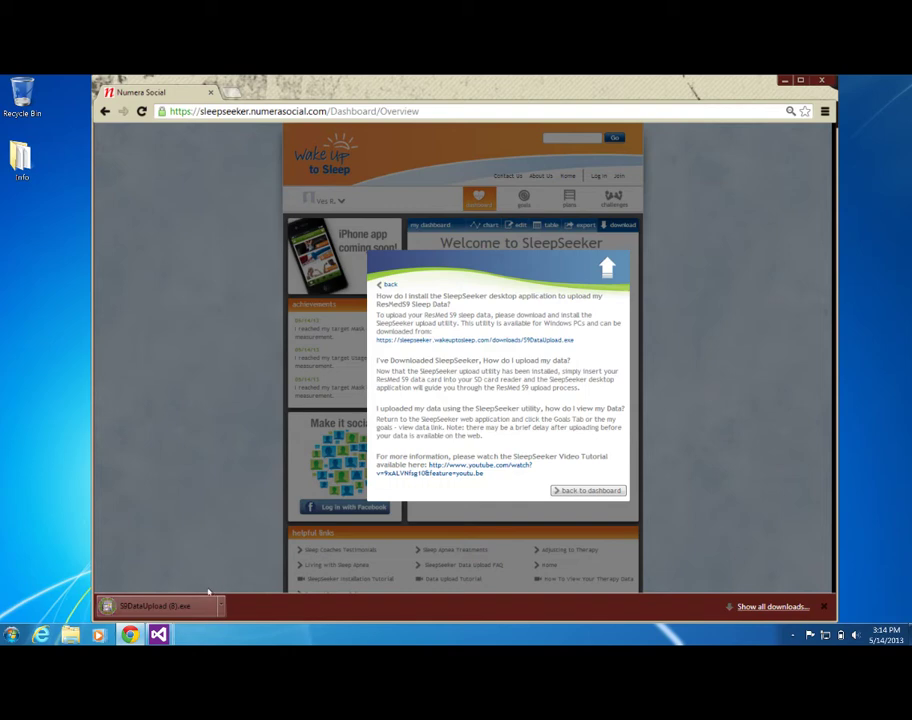
Run the downloaded S9DataUpload installer, allowing it past the Windows security warning.
{"action": "left_click", "coordinate": [200, 606]}
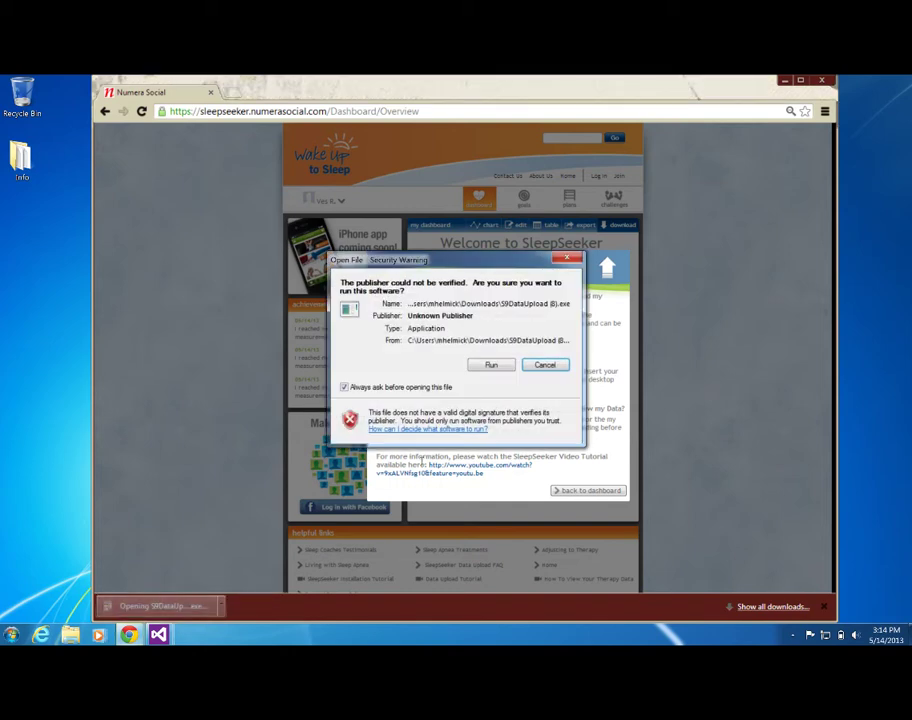
{"action": "left_click", "coordinate": [500, 365]}
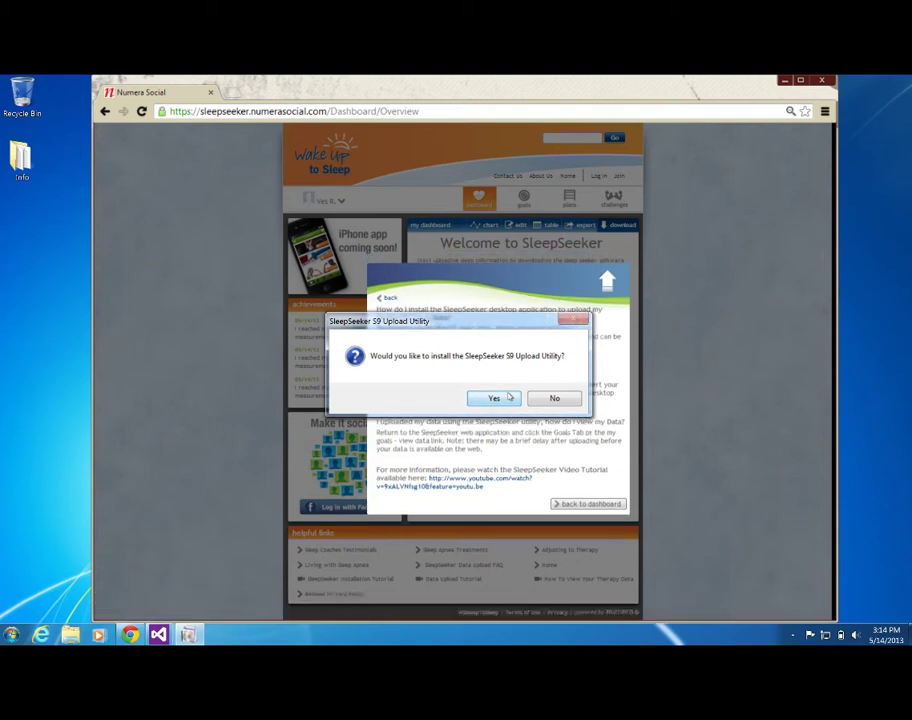
Install the S9 Data Utility in the default folder for everyone, approving UAC, then close setup.
{"action": "left_click", "coordinate": [494, 398]}
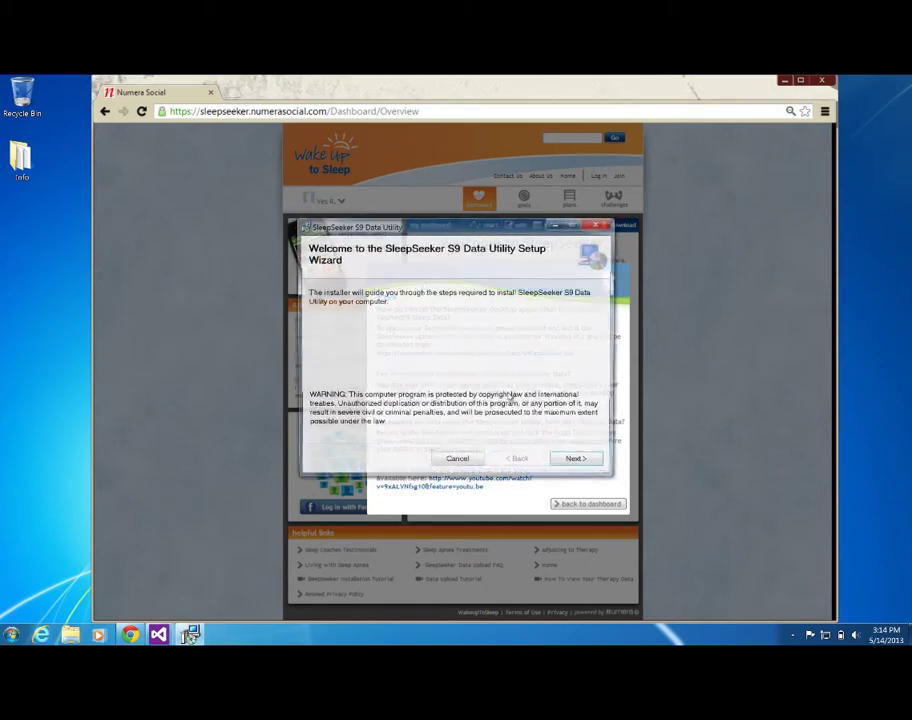
{"action": "left_click", "coordinate": [579, 463]}
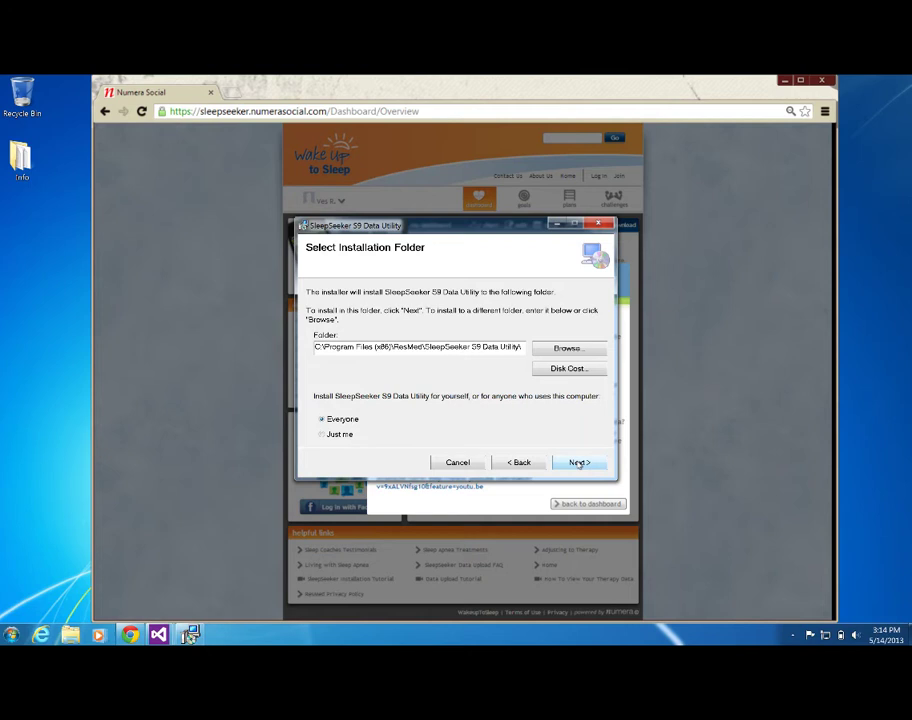
{"action": "left_click", "coordinate": [579, 463]}
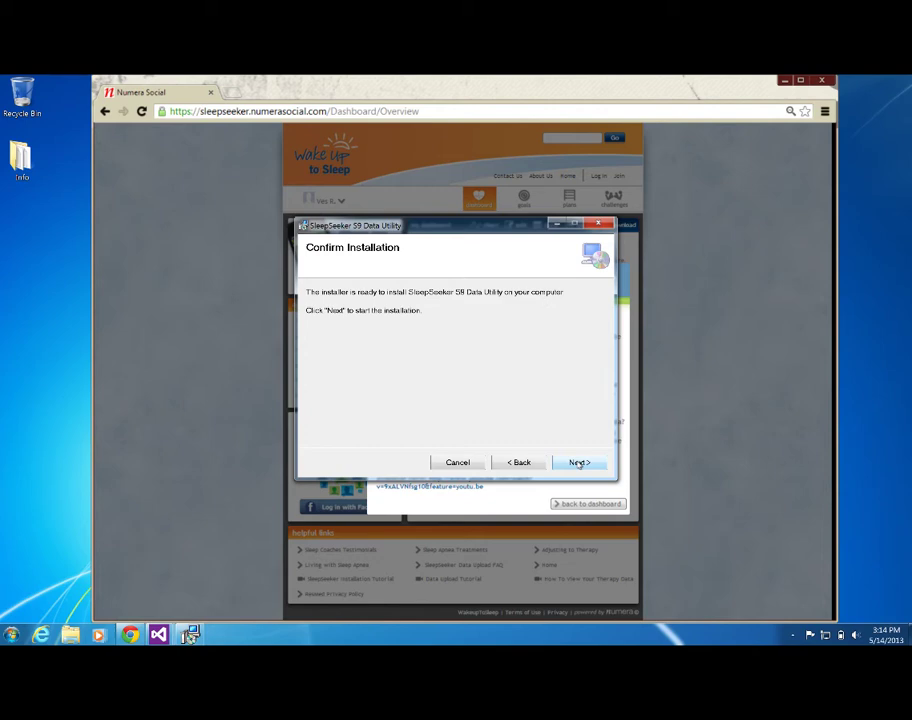
{"action": "left_click", "coordinate": [579, 463]}
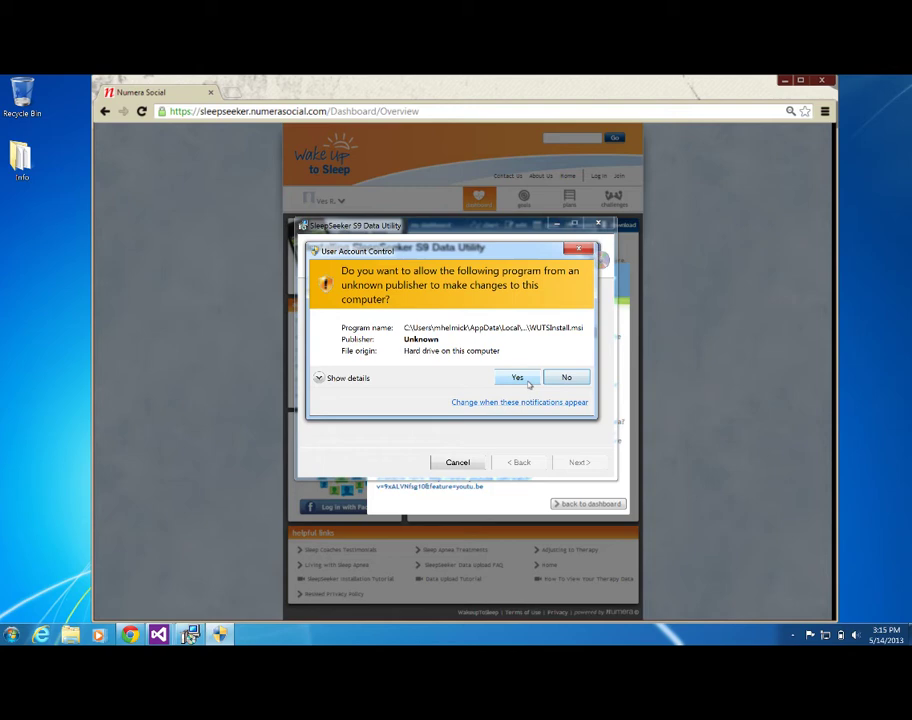
{"action": "left_click", "coordinate": [517, 378]}
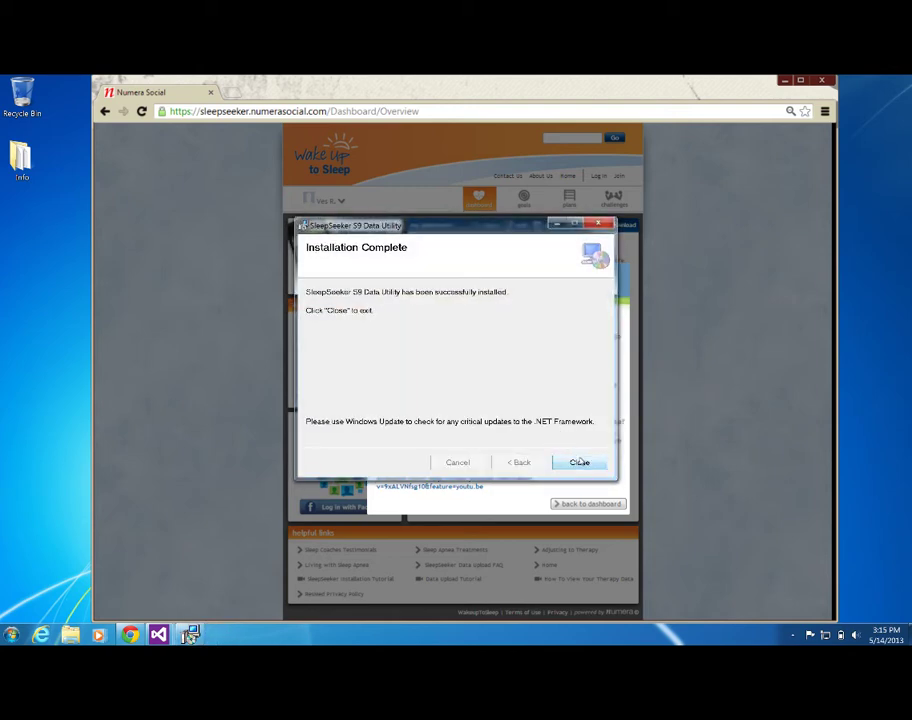
{"action": "left_click", "coordinate": [579, 462]}
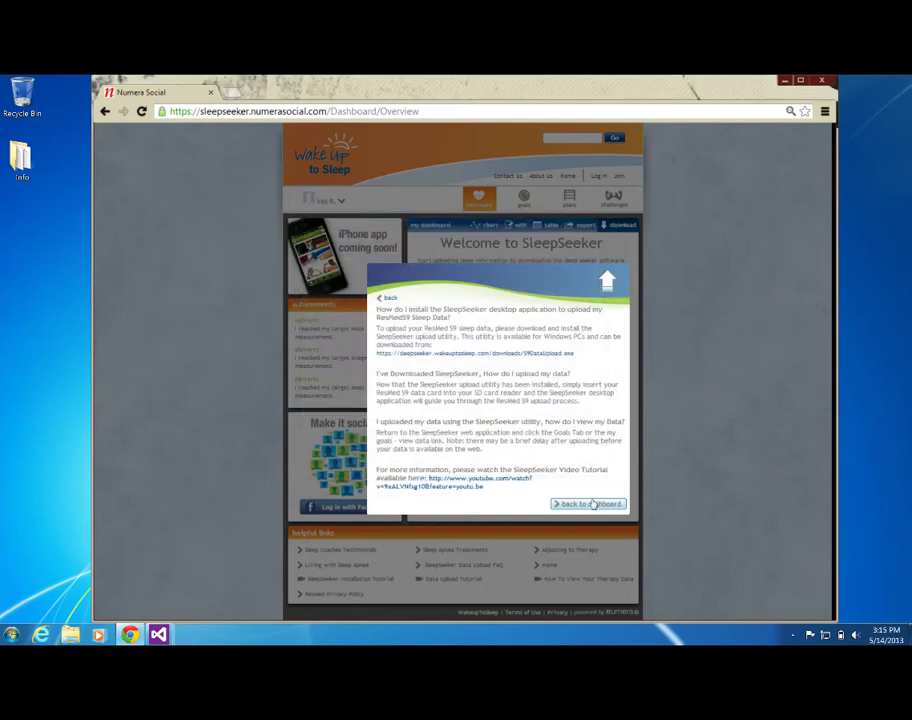
Return to the dashboard and check the tray's hidden icons for the upload utility.
{"action": "left_click", "coordinate": [593, 503]}
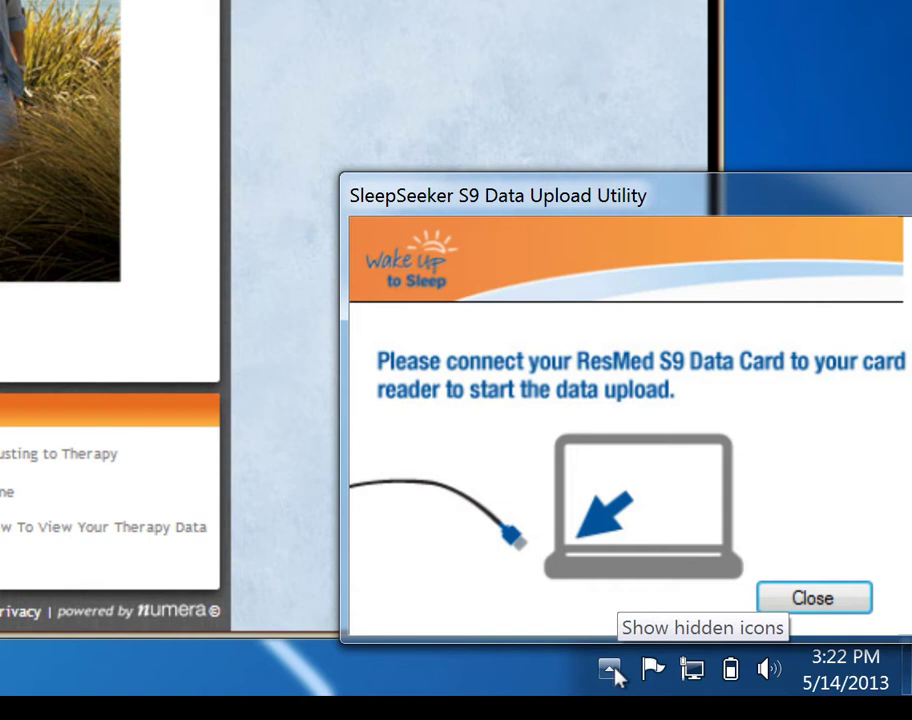
{"action": "left_click", "coordinate": [610, 670]}
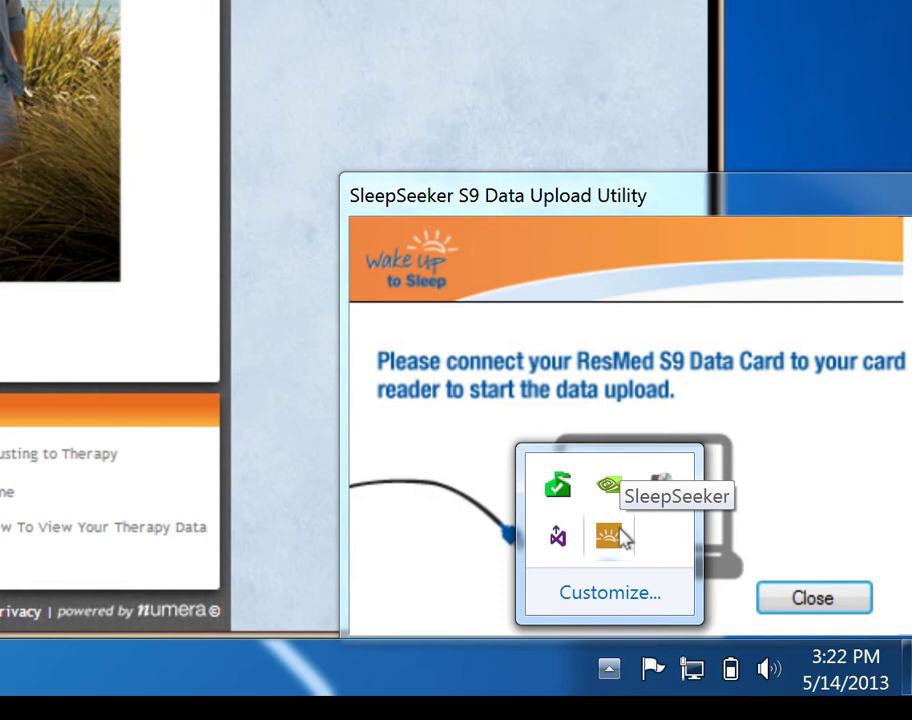
{"action": "left_click", "coordinate": [609, 672]}
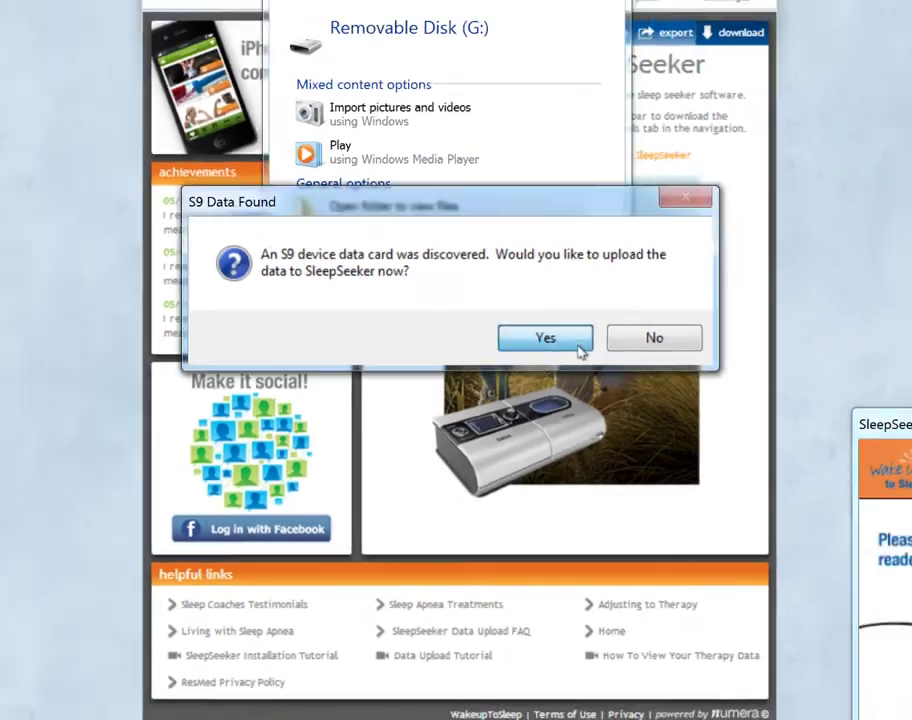
Agree to upload the card's data, then sign in with the account e-mail and password.
{"action": "left_click", "coordinate": [628, 288]}
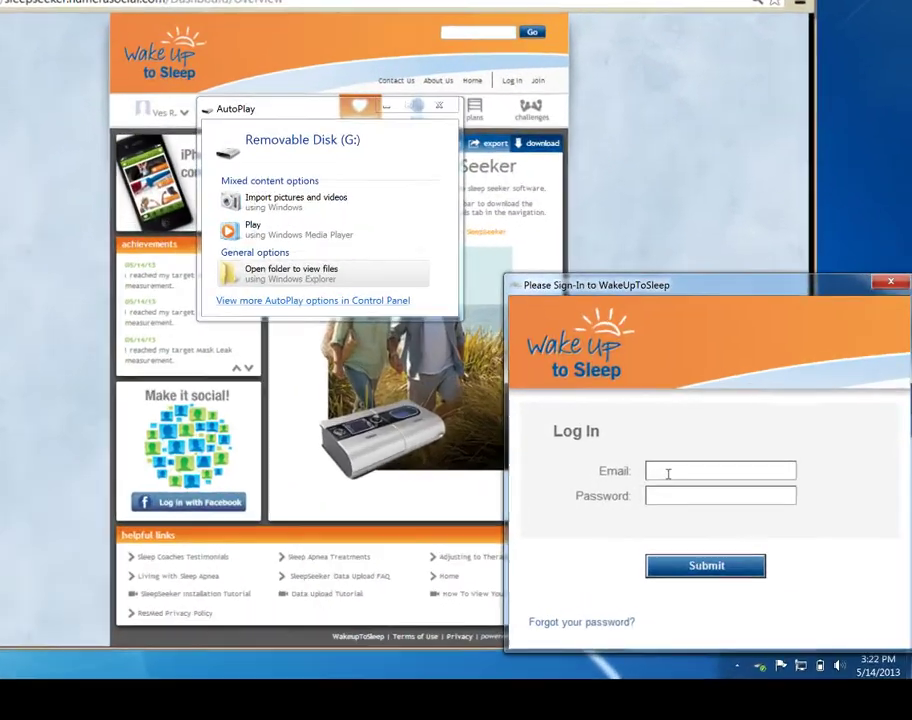
{"action": "left_click", "coordinate": [668, 474]}
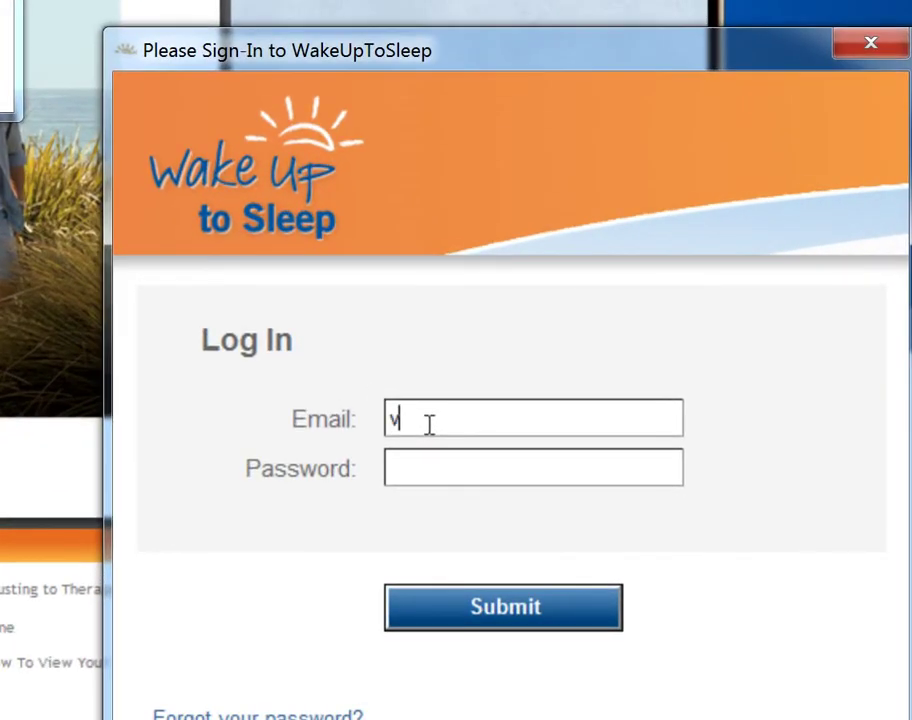
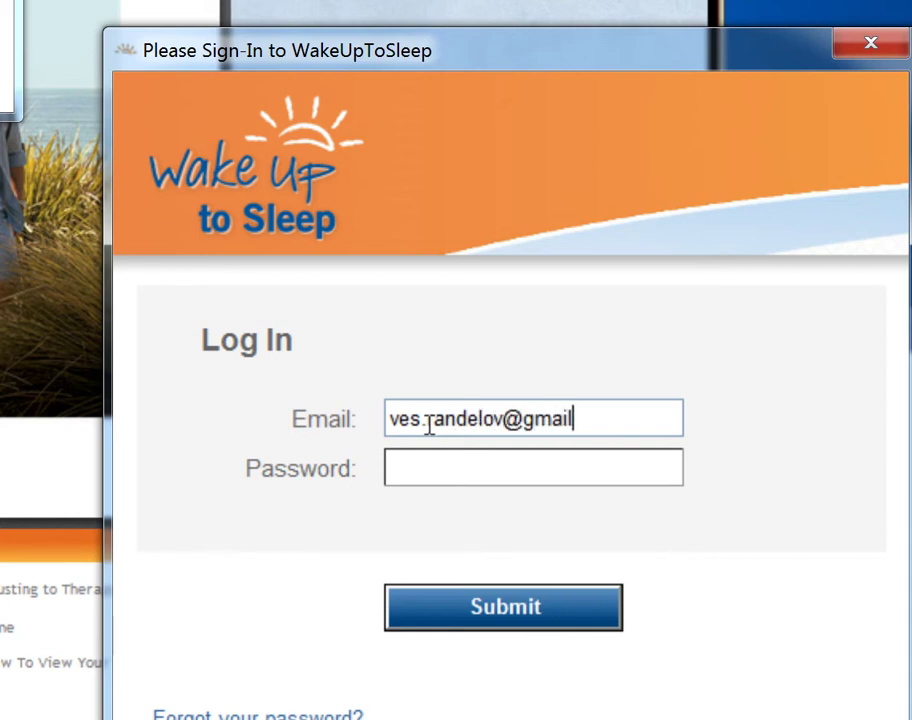
{"action": "key", "text": "Tab"}
{"action": "type", "text": "•••••"}
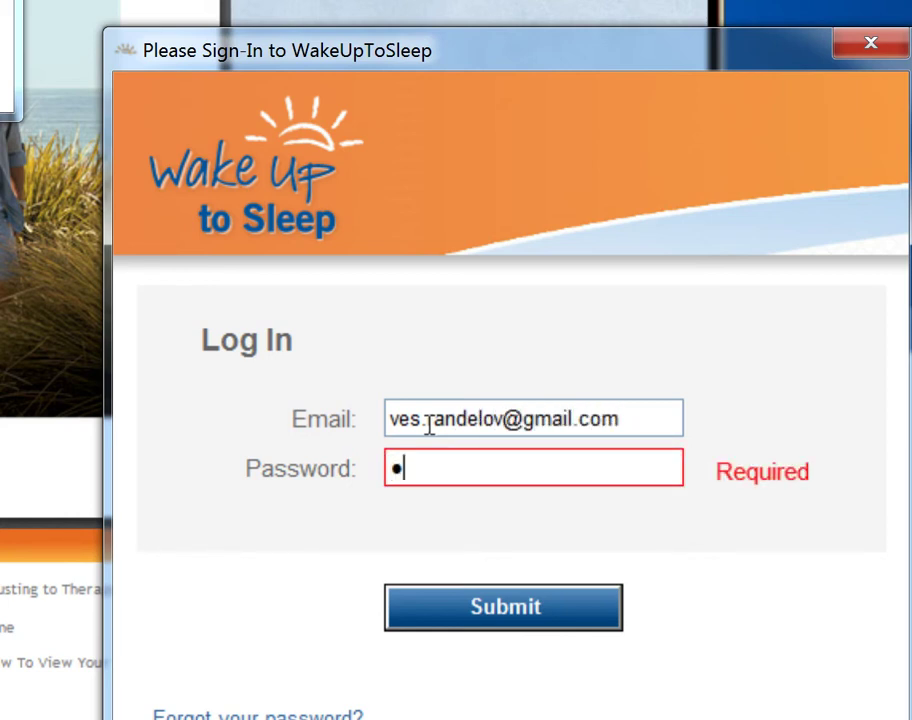
{"action": "type", "text": "••••"}
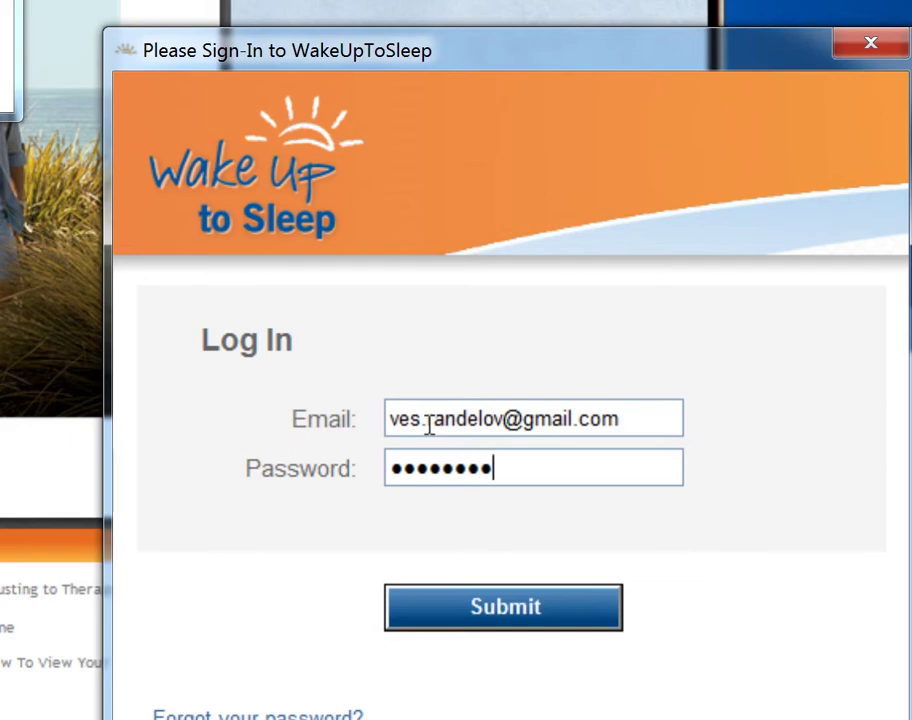
{"action": "left_click", "coordinate": [472, 612]}
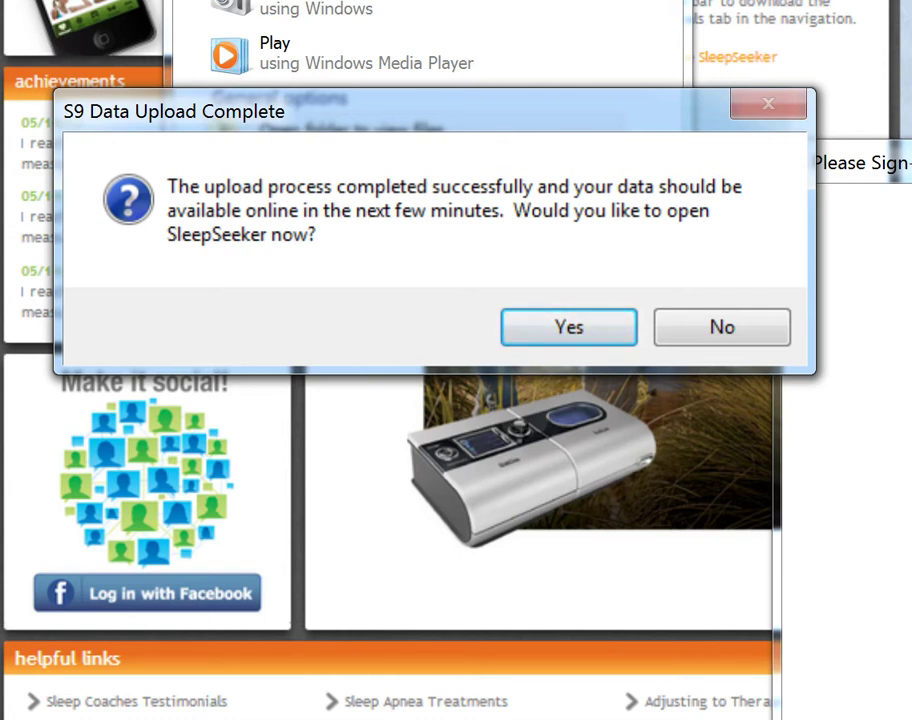
Decline opening SleepSeeker in the Upload Complete dialog and close the AutoPlay window.
{"action": "left_click", "coordinate": [743, 340]}
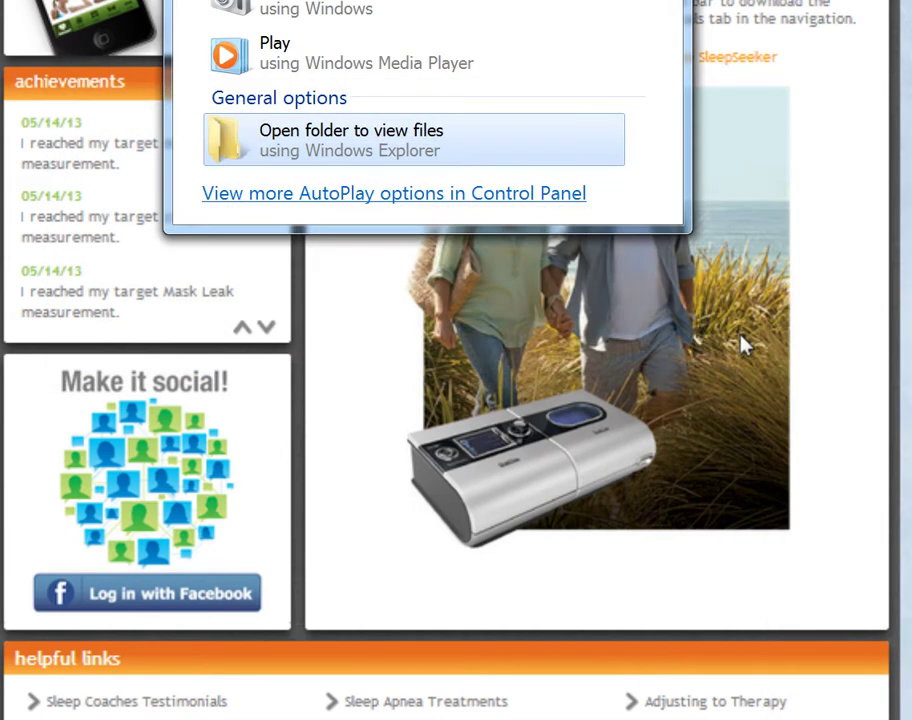
{"action": "key", "text": "Escape"}
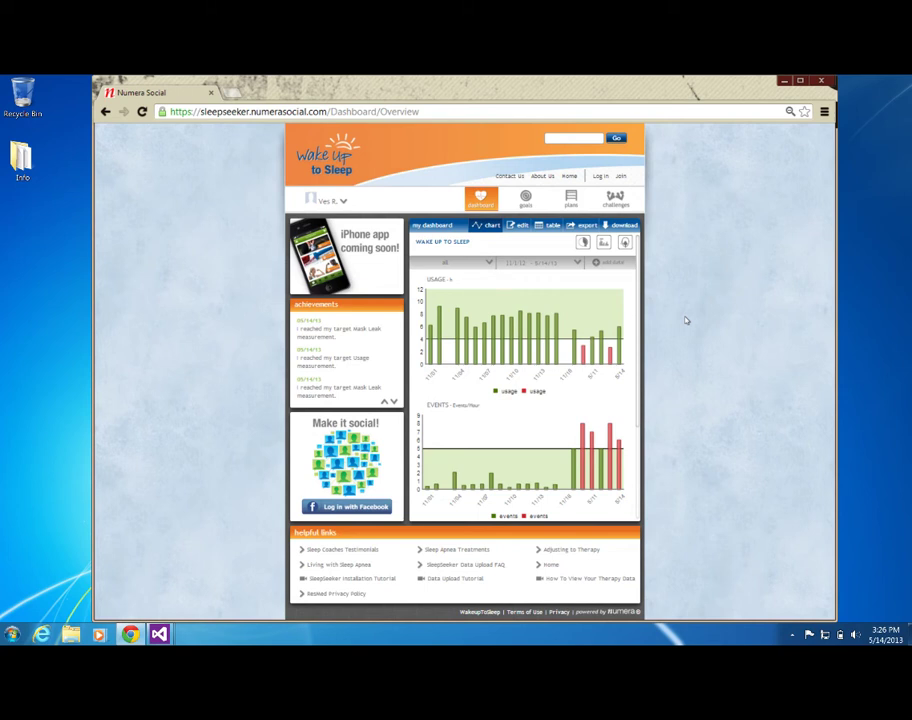
Set the charts' date range from November 2, 2012 to May 2013, keeping all metrics.
{"action": "left_click", "coordinate": [482, 266]}
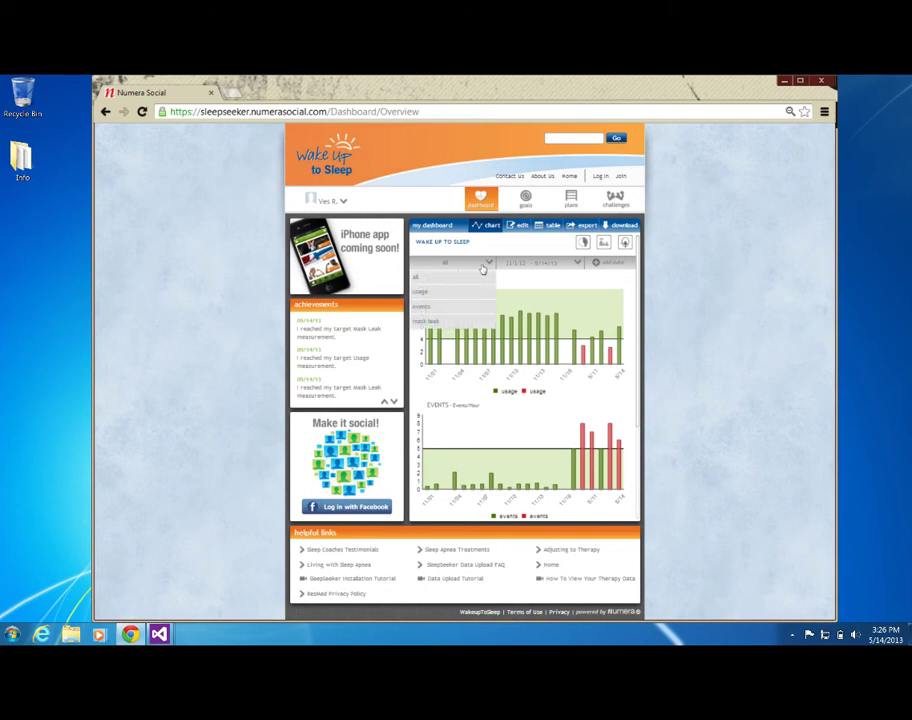
{"action": "left_click", "coordinate": [486, 266]}
{"action": "left_click", "coordinate": [577, 263]}
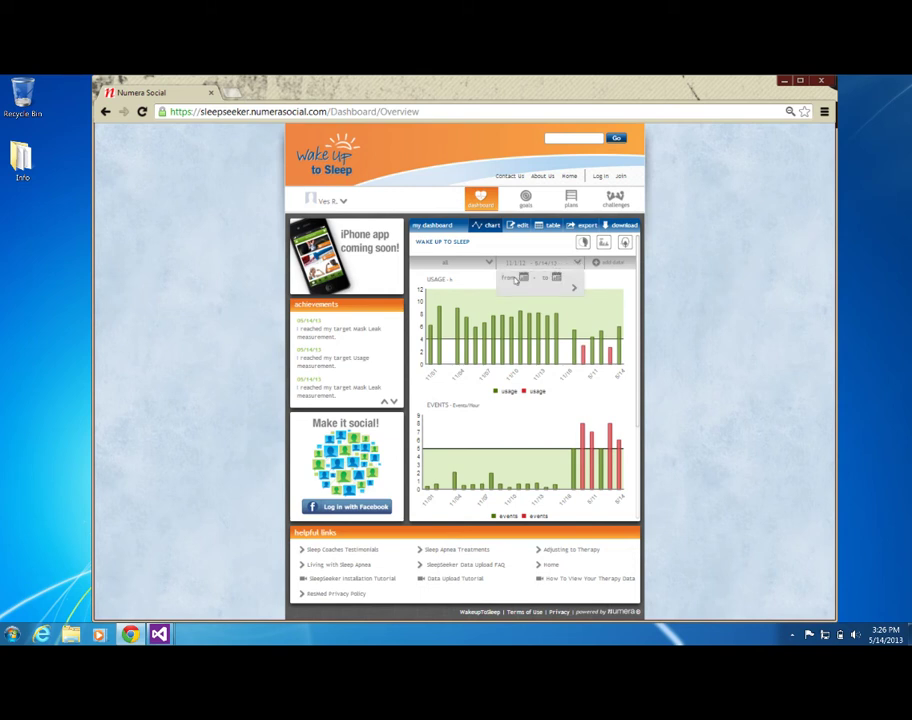
{"action": "left_click", "coordinate": [522, 278]}
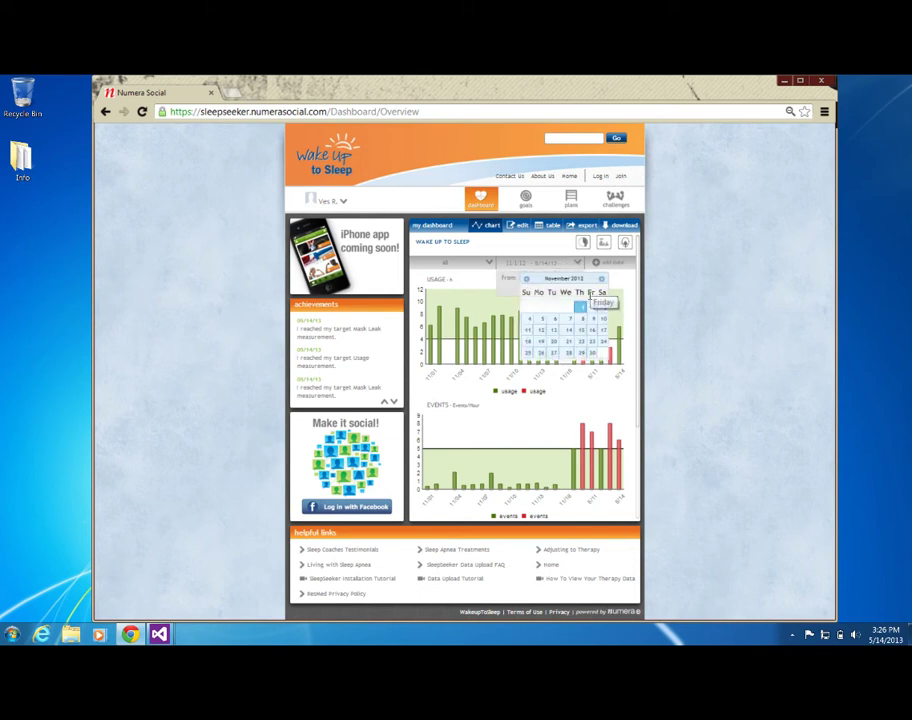
{"action": "left_click", "coordinate": [591, 316]}
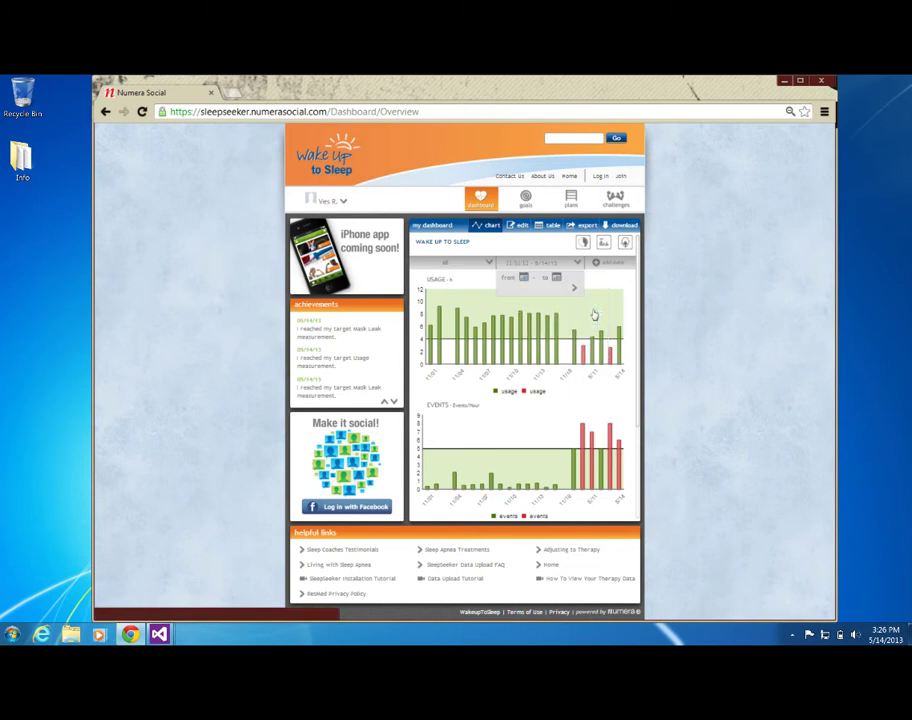
{"action": "left_click", "coordinate": [556, 277]}
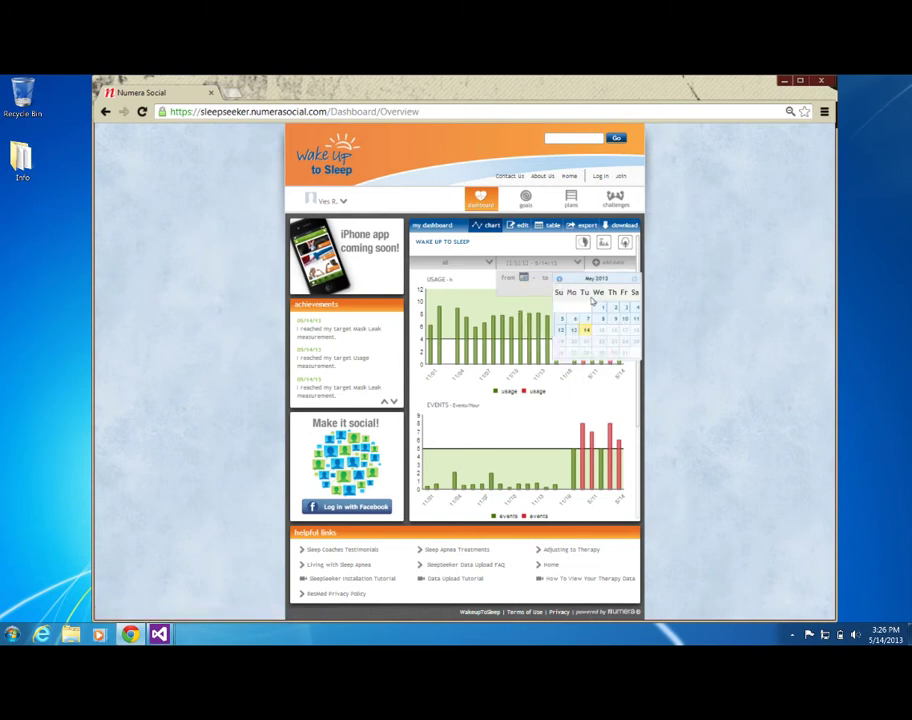
{"action": "left_click", "coordinate": [586, 330]}
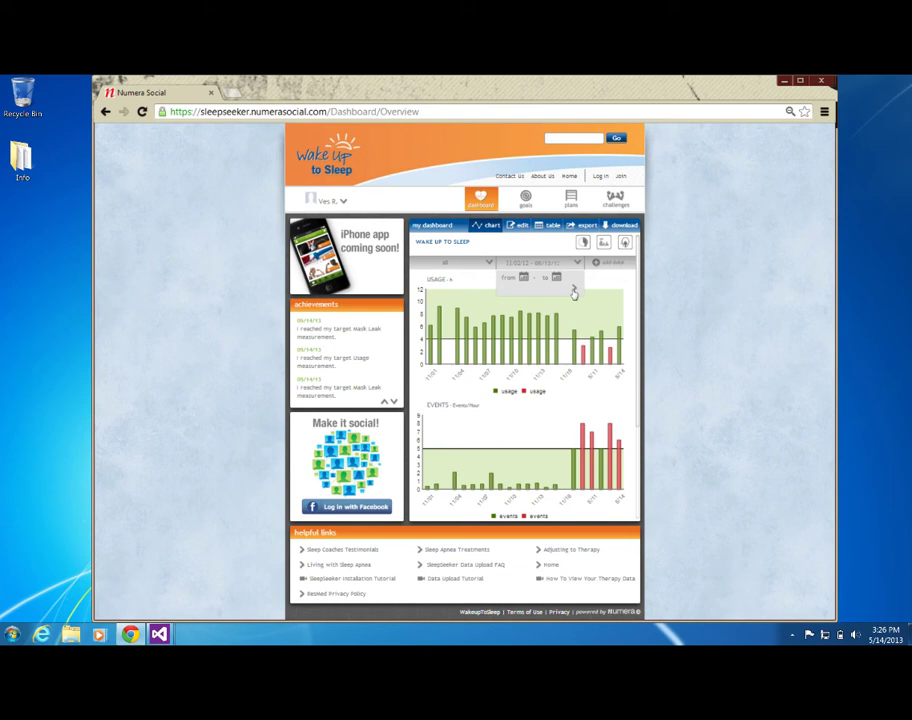
{"action": "left_click", "coordinate": [574, 291]}
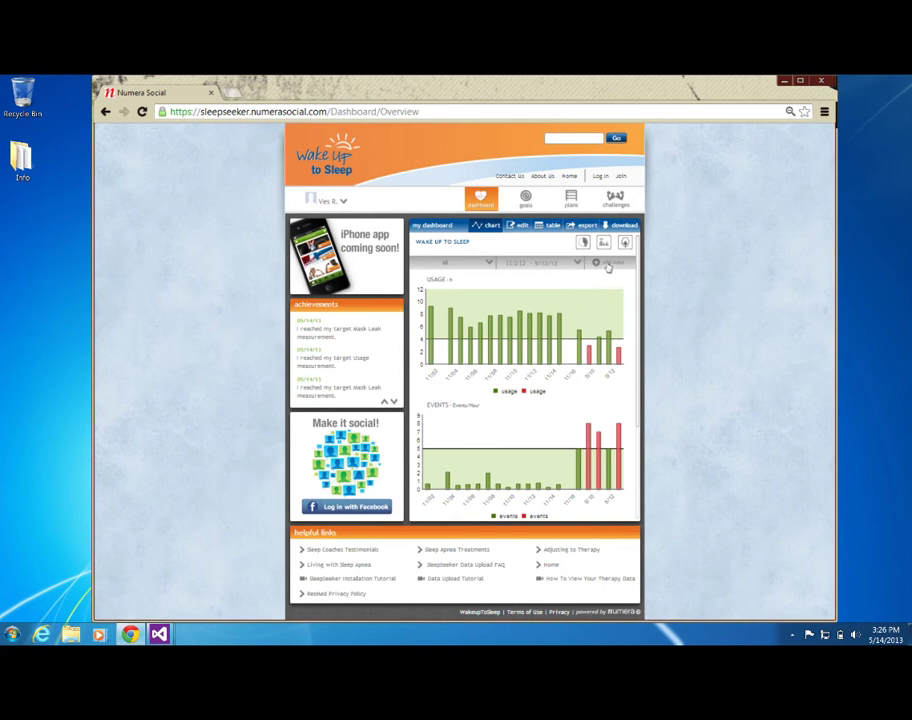
{"action": "left_click", "coordinate": [608, 266]}
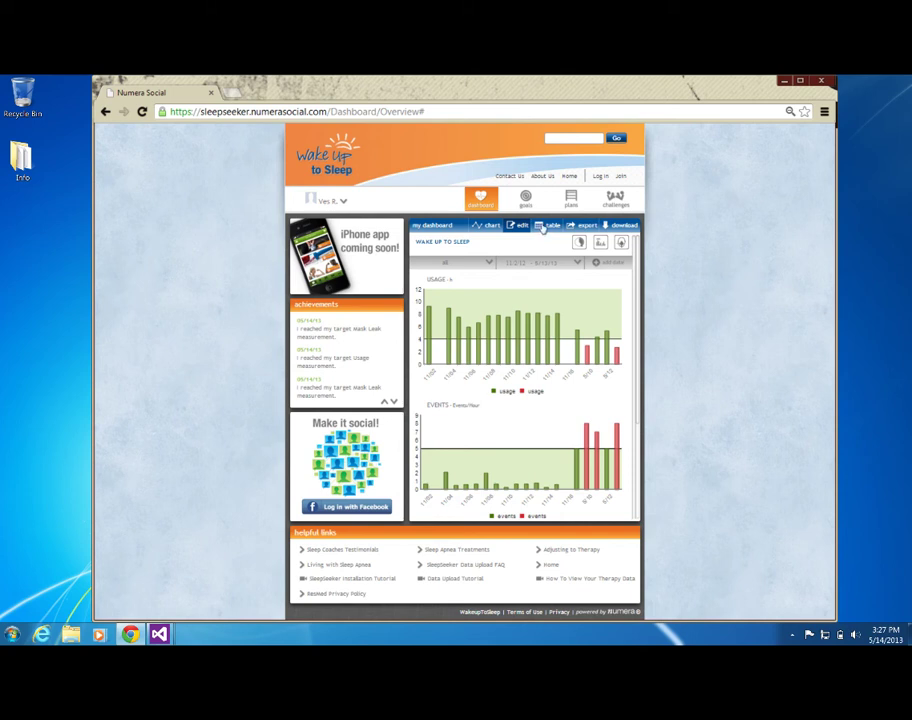
Switch the dashboard to a table of dated readings like 5.5 h and 18 L/minute.
{"action": "left_click", "coordinate": [543, 226]}
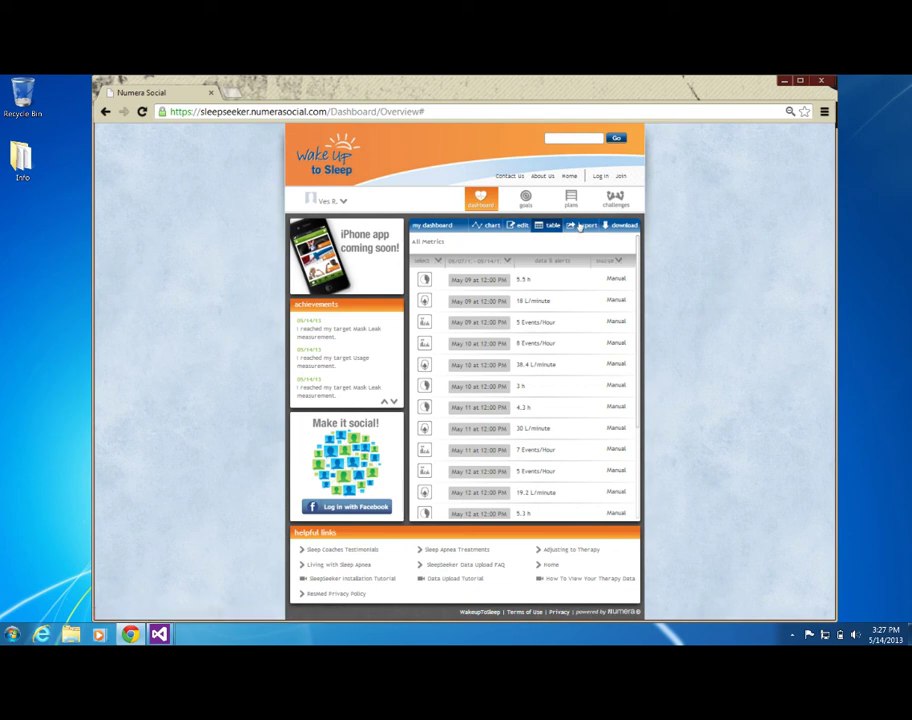
{"action": "left_click", "coordinate": [580, 226]}
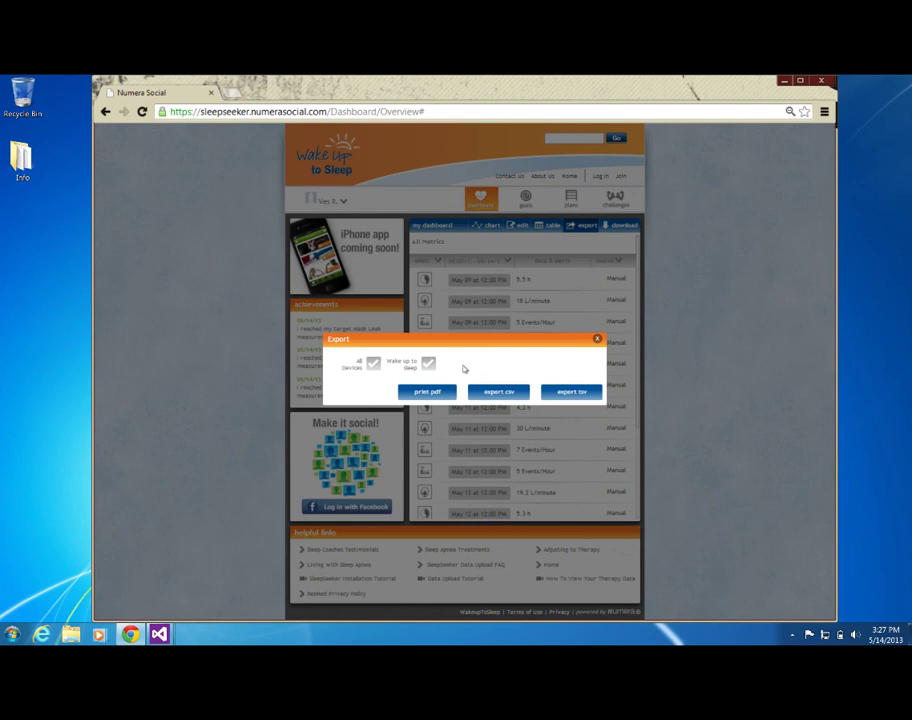
{"action": "left_click", "coordinate": [598, 340]}
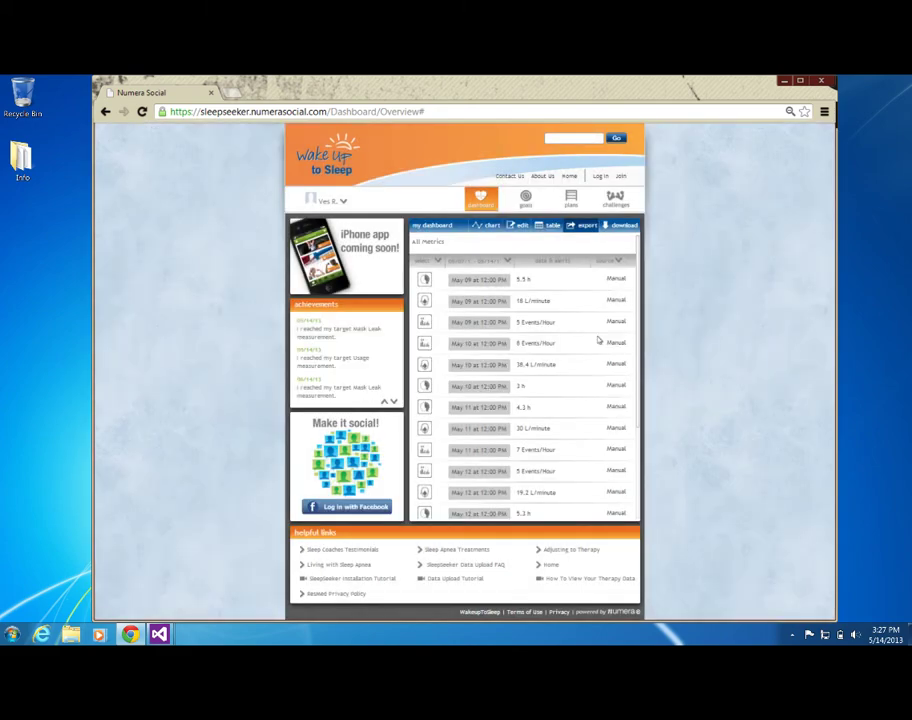